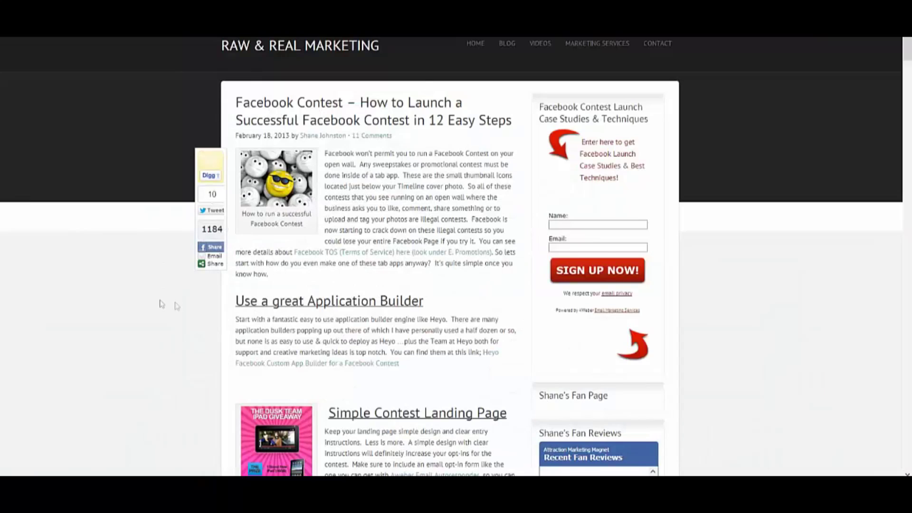
Scroll down through the comment thread on the contest post in the Facebook timeline
scroll(161, 302, down, 3)
scroll(160, 302, down, 10)
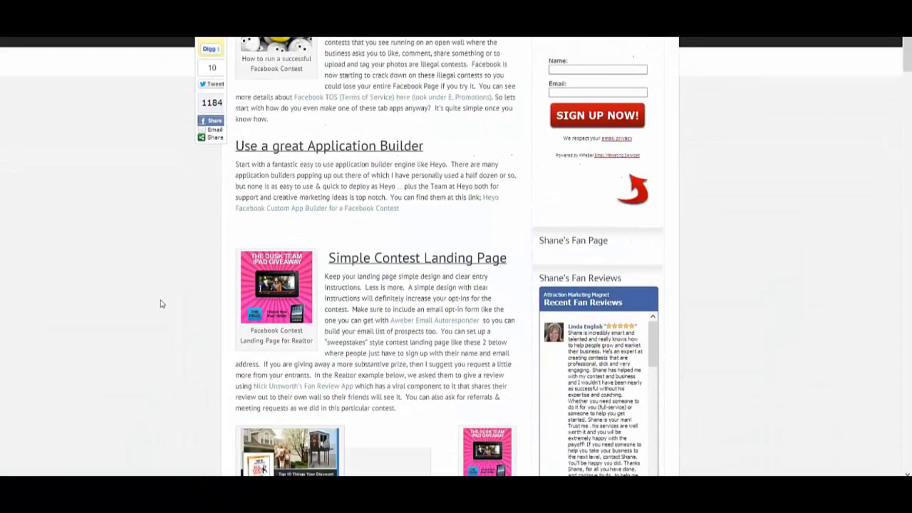
scroll(161, 303, up, 10)
scroll(163, 303, up, 3)
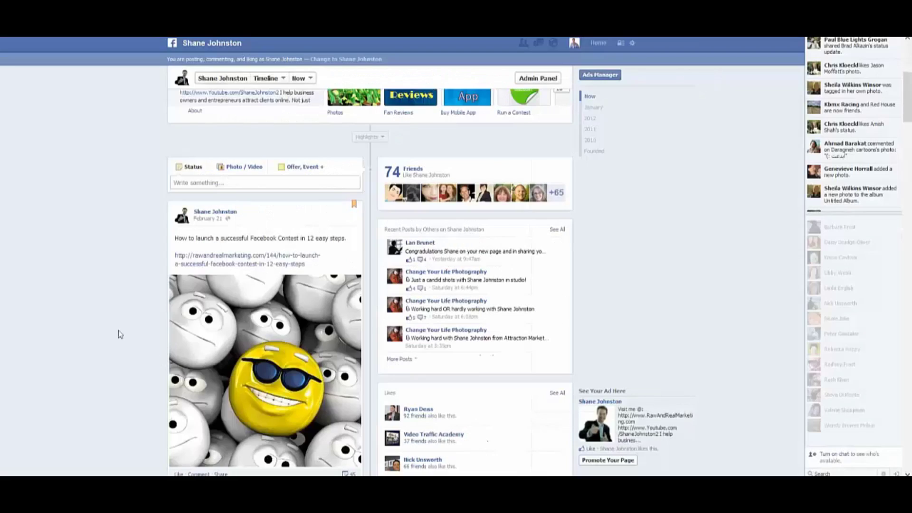
scroll(107, 336, down, 5)
scroll(107, 336, down, 4)
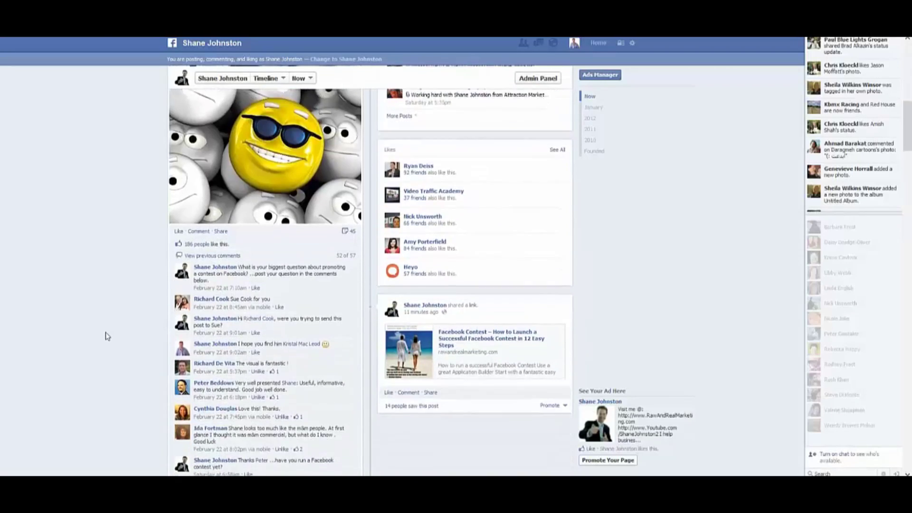
scroll(108, 335, down, 2)
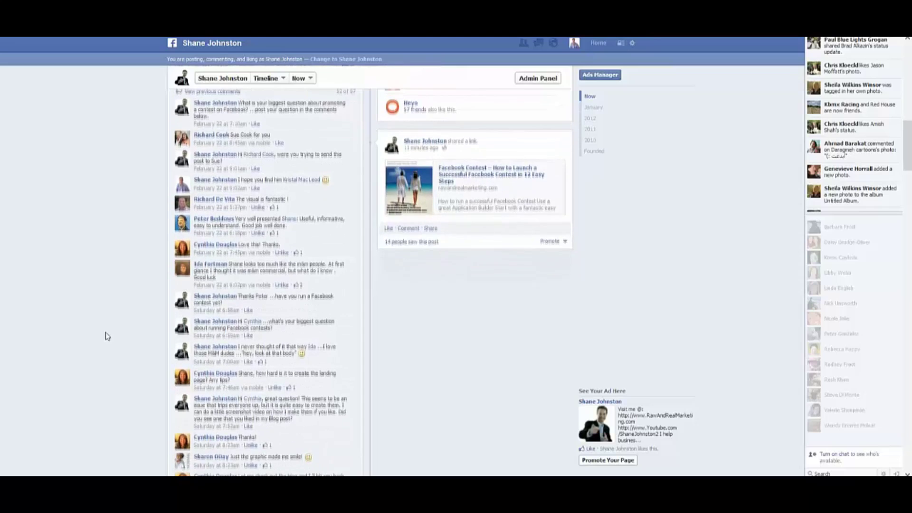
scroll(107, 336, down, 1)
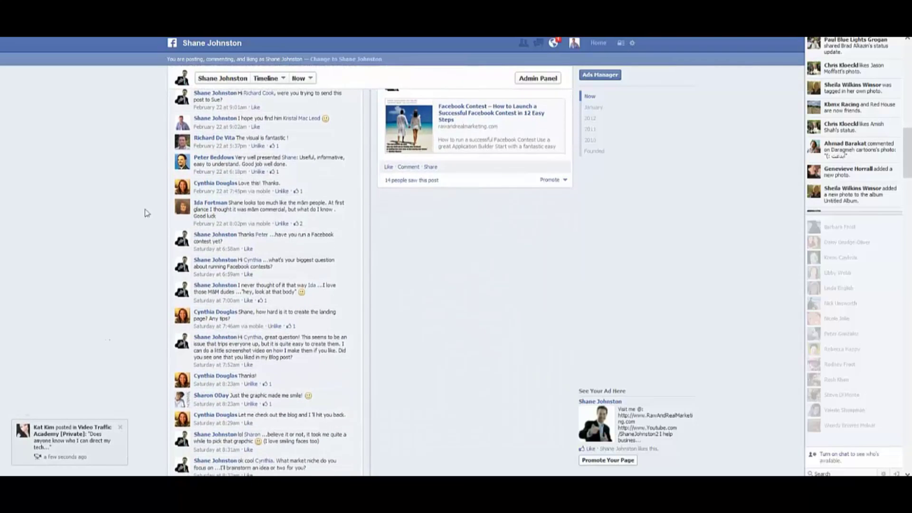
scroll(159, 323, down, 1)
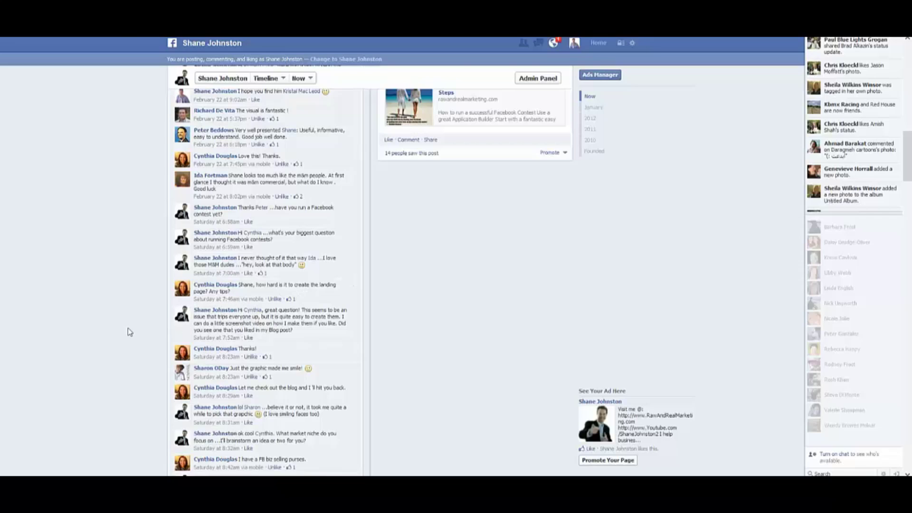
scroll(127, 328, down, 1)
scroll(122, 311, down, 1)
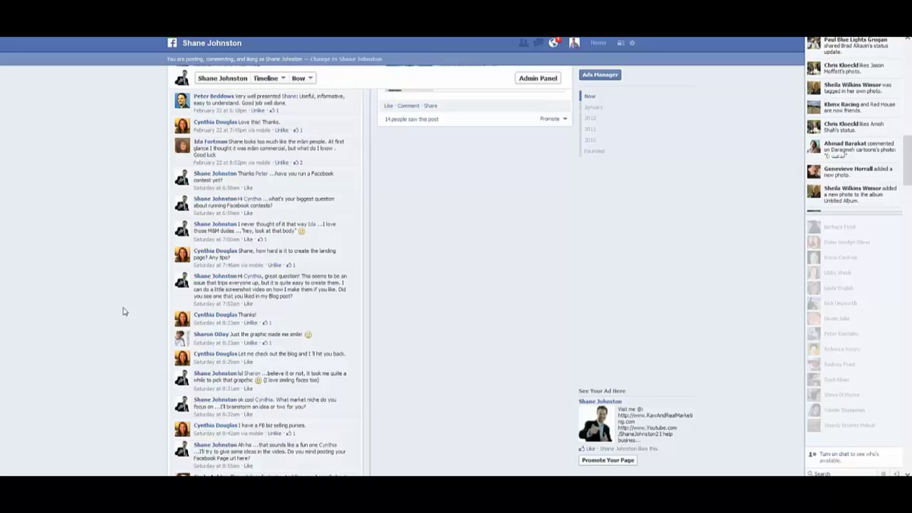
scroll(125, 311, down, 2)
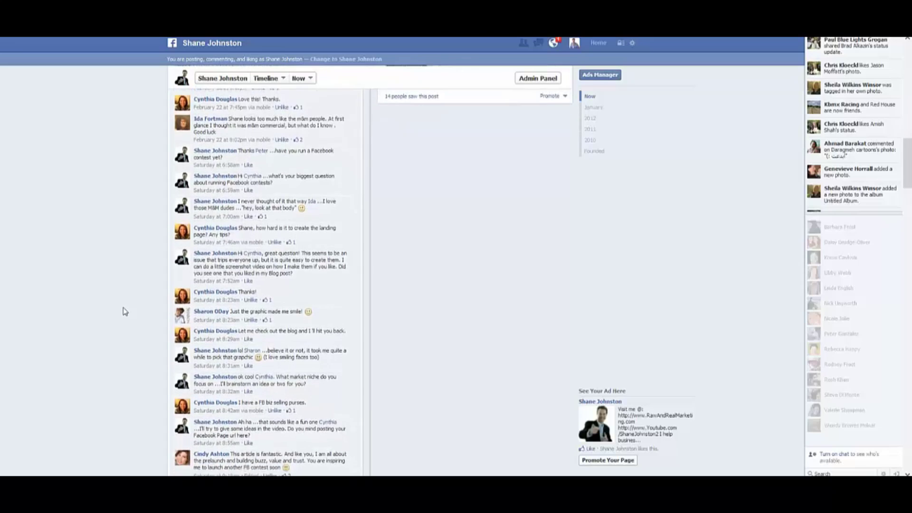
scroll(126, 311, down, 2)
scroll(126, 308, down, 3)
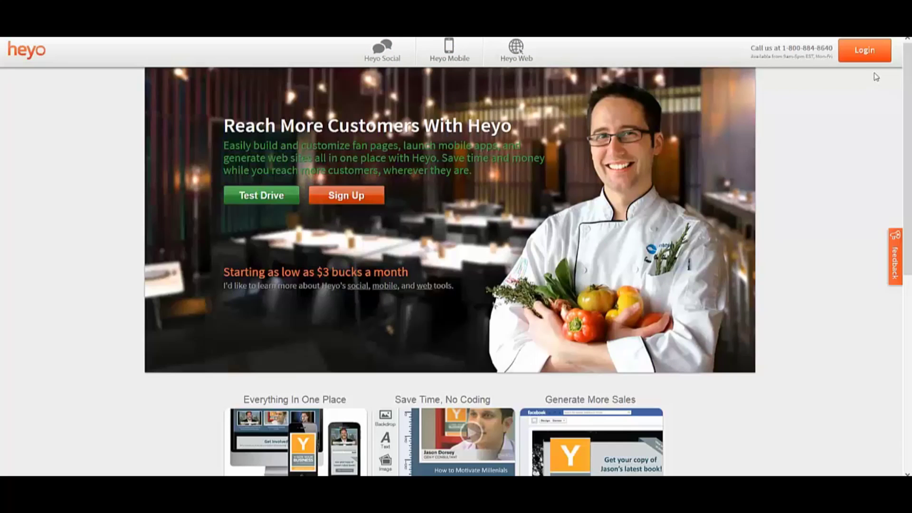
Log in to Heyo with the saved credentials and open the fan page's Social editor
click(864, 51)
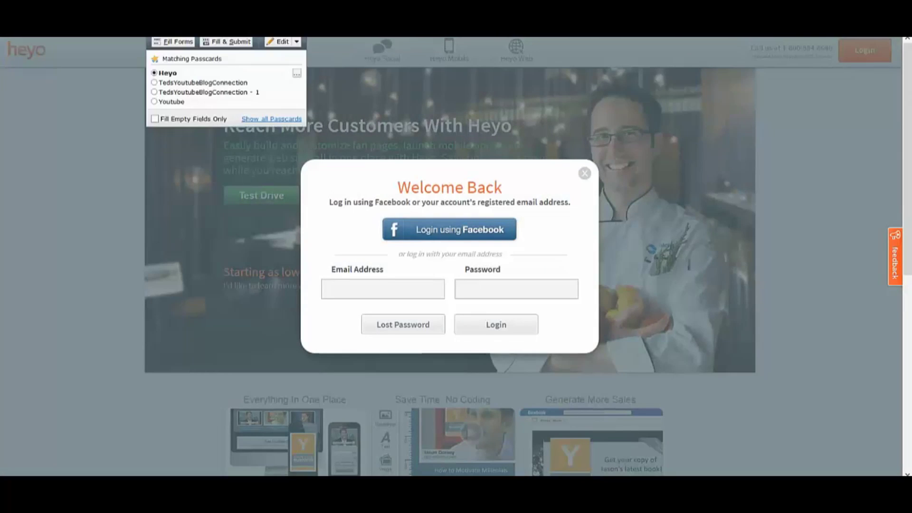
click(230, 42)
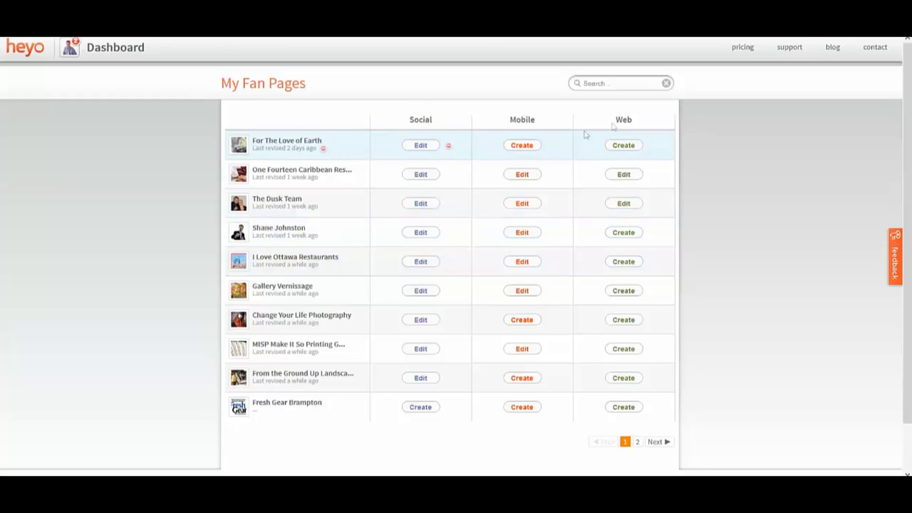
click(418, 234)
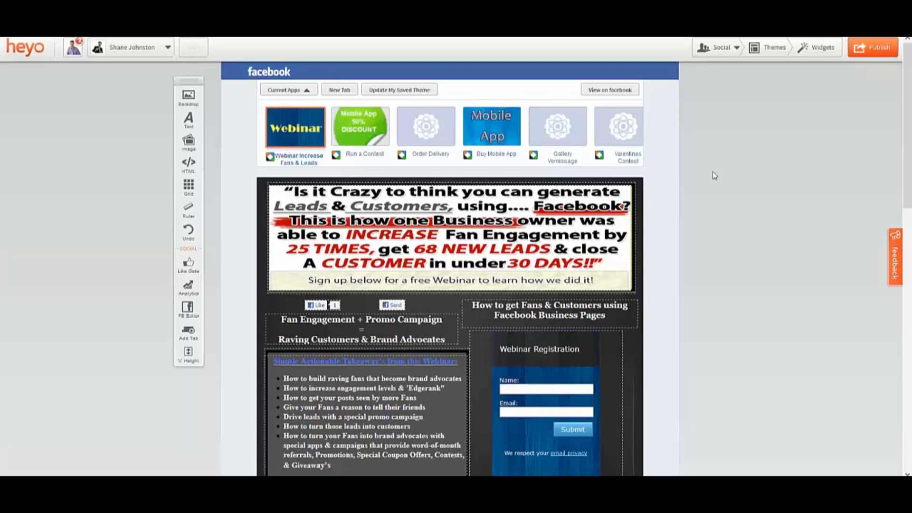
Create a blank tab named 'test contest landing page', lengthen its canvas, and show the widgets
click(336, 91)
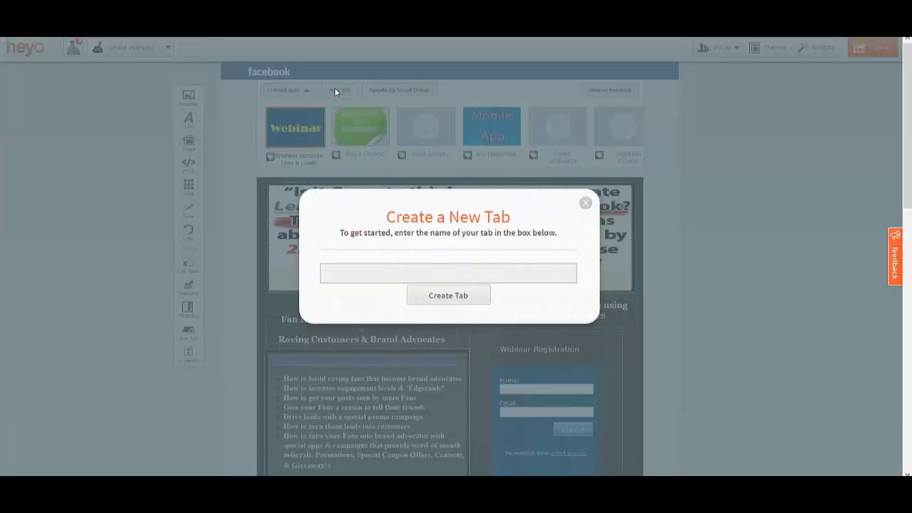
click(373, 274)
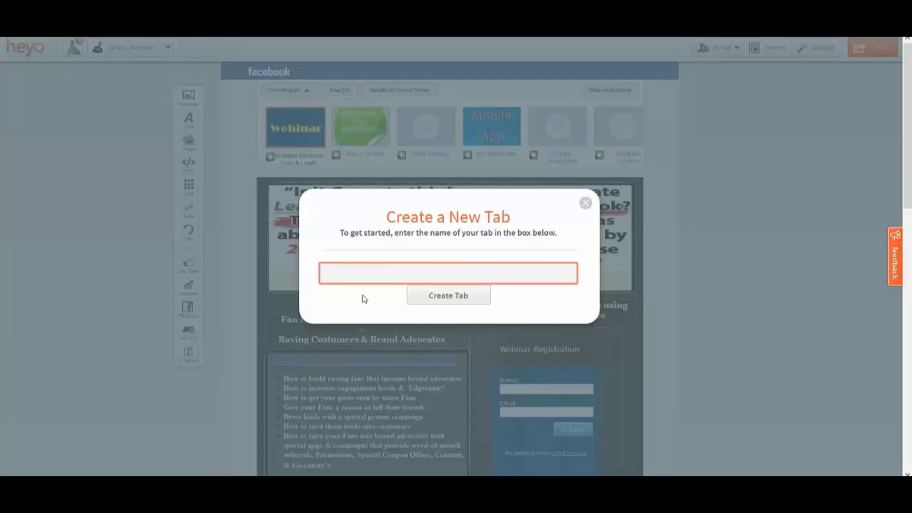
text(test contest landing page)
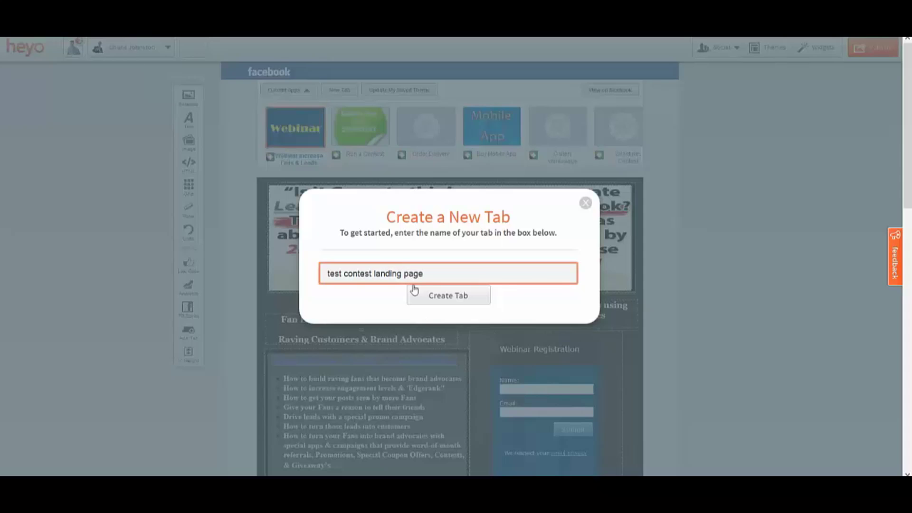
click(430, 298)
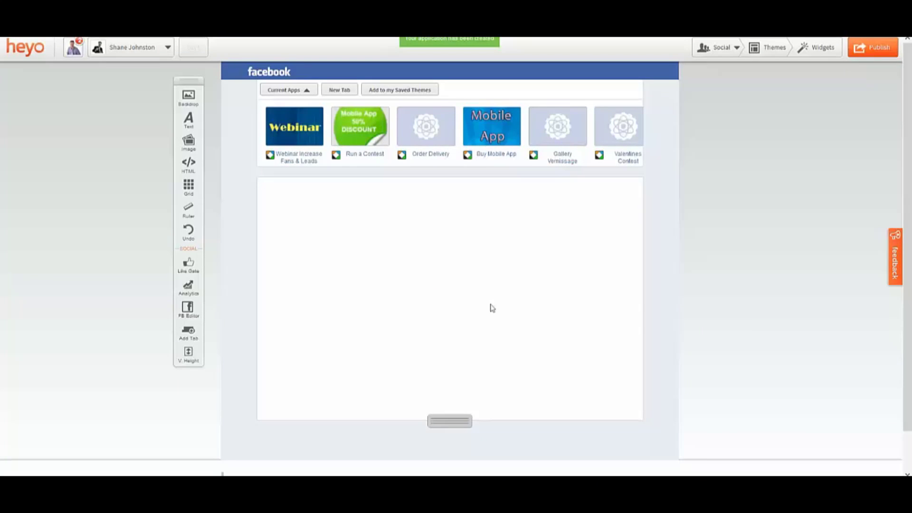
drag(452, 421, 448, 420)
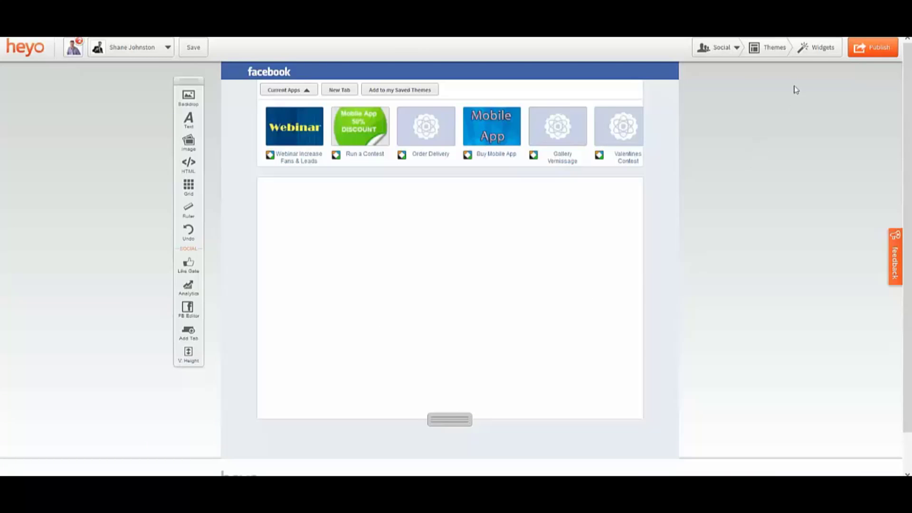
click(820, 50)
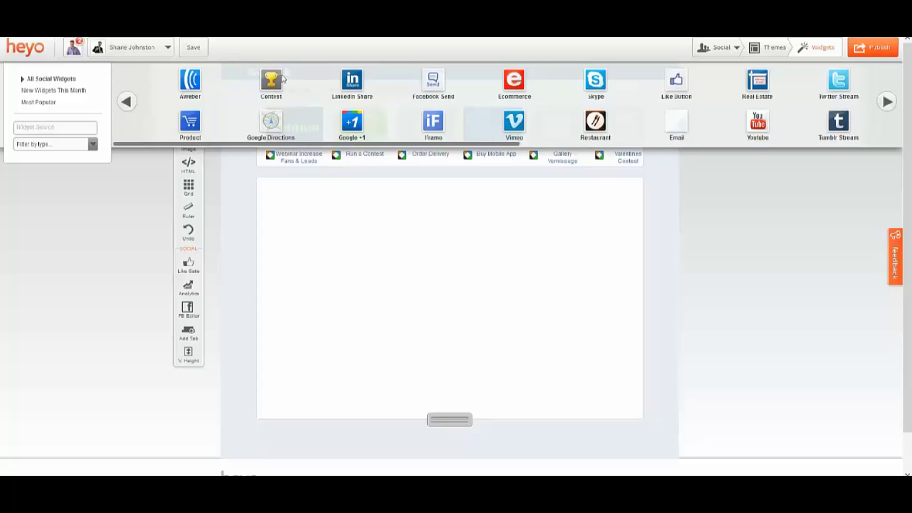
Apply the iPad Giveaway contest template, delete its title, and enlarge the 'Here's how you win it!' box
drag(270, 80, 296, 197)
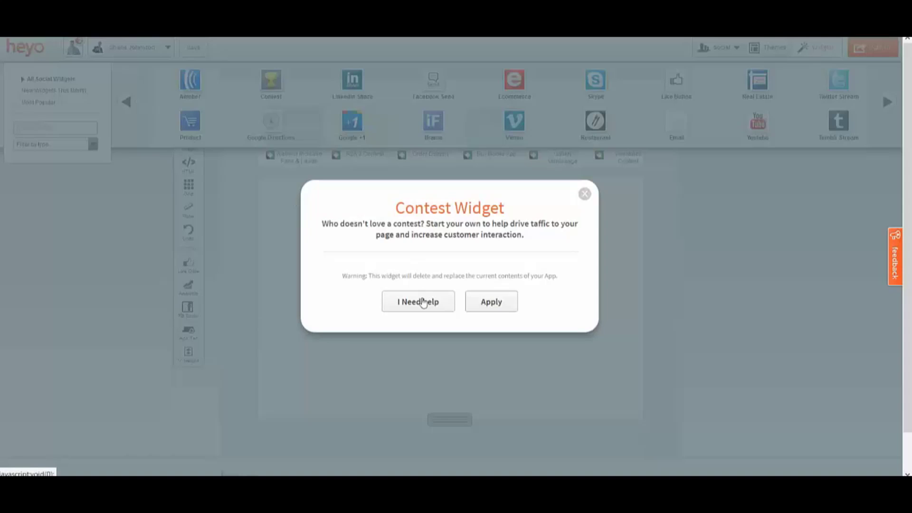
click(482, 303)
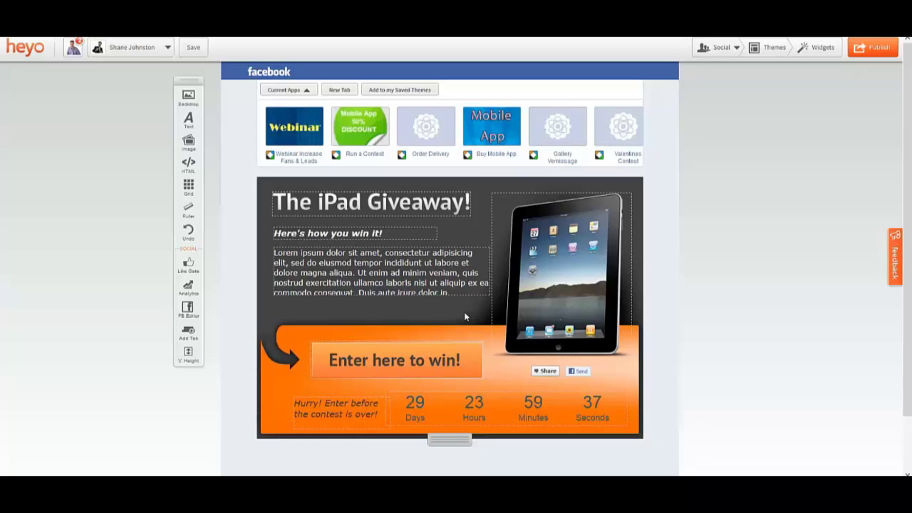
mouse_move(505, 251)
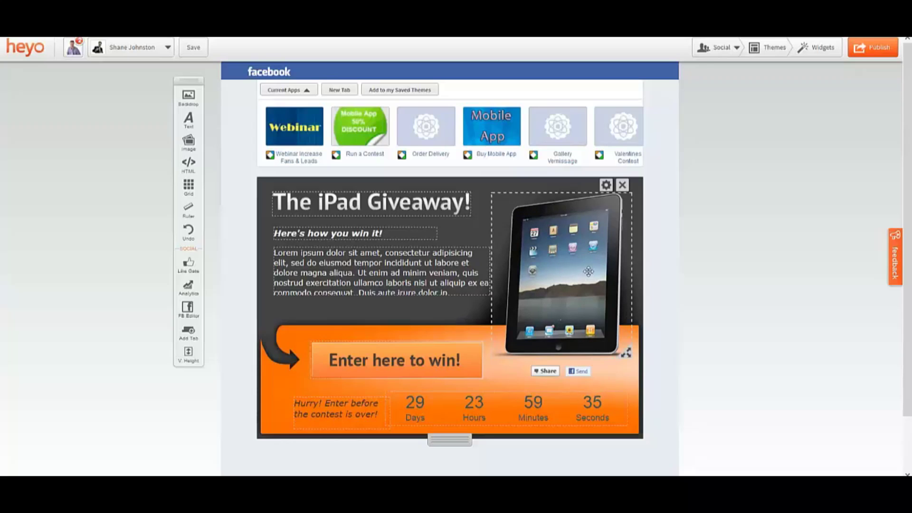
mouse_move(432, 209)
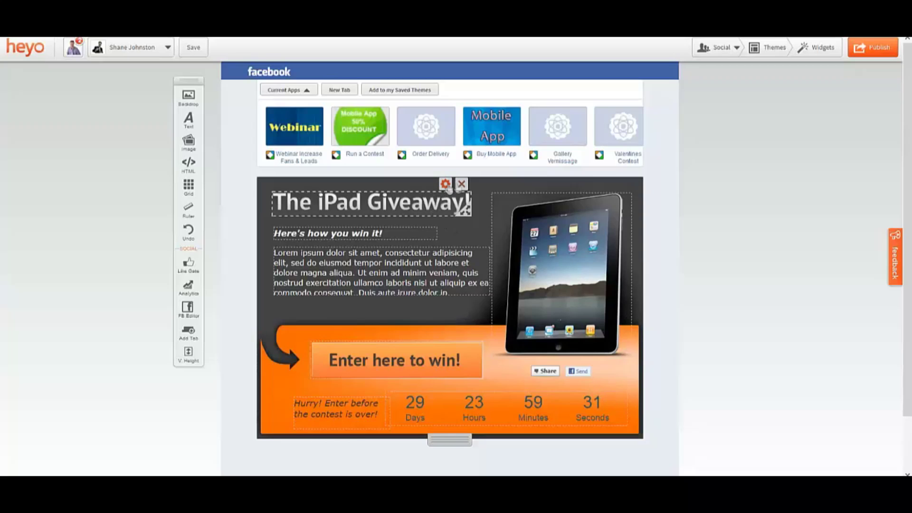
click(461, 184)
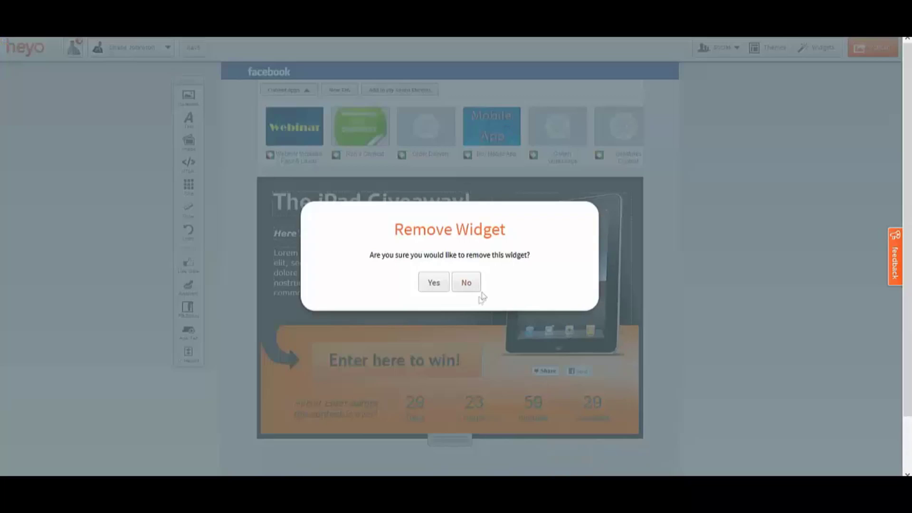
click(434, 283)
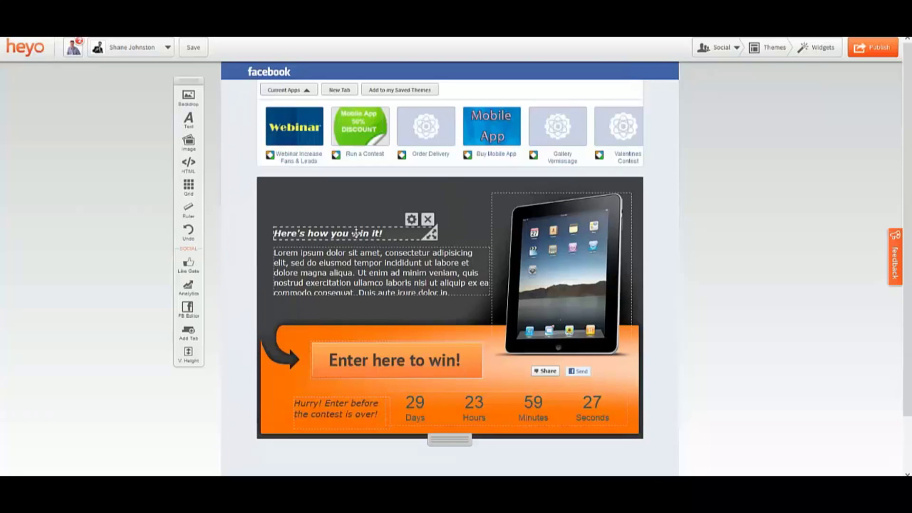
drag(364, 195, 369, 206)
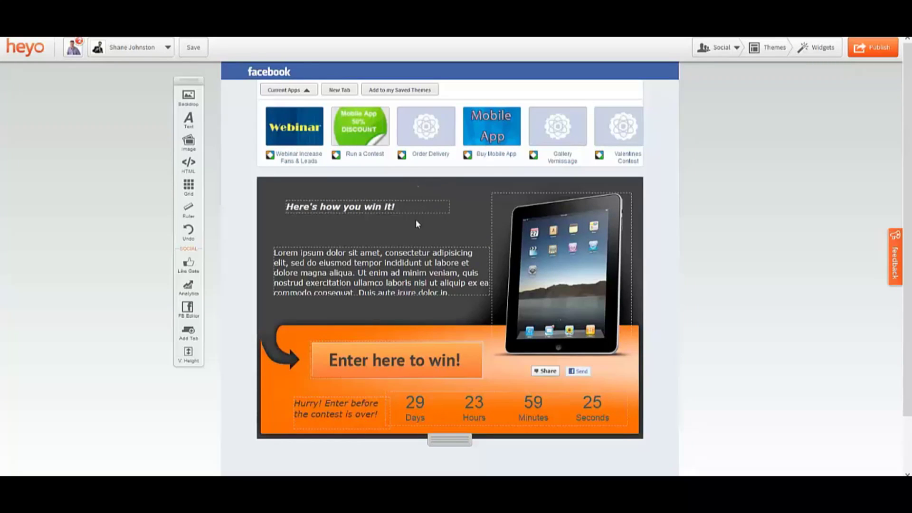
drag(443, 207, 458, 226)
Delete the 'Here's how you win it!' line from the text box and save the change
click(439, 193)
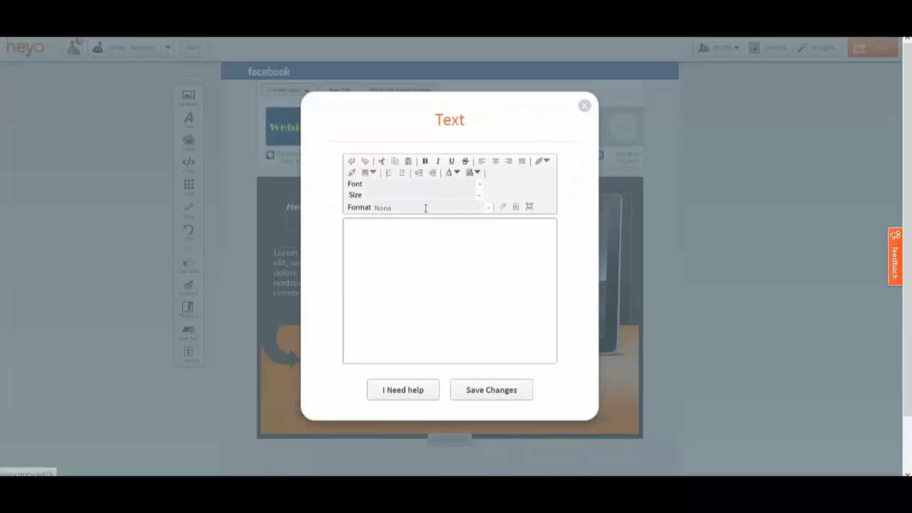
drag(358, 228, 491, 253)
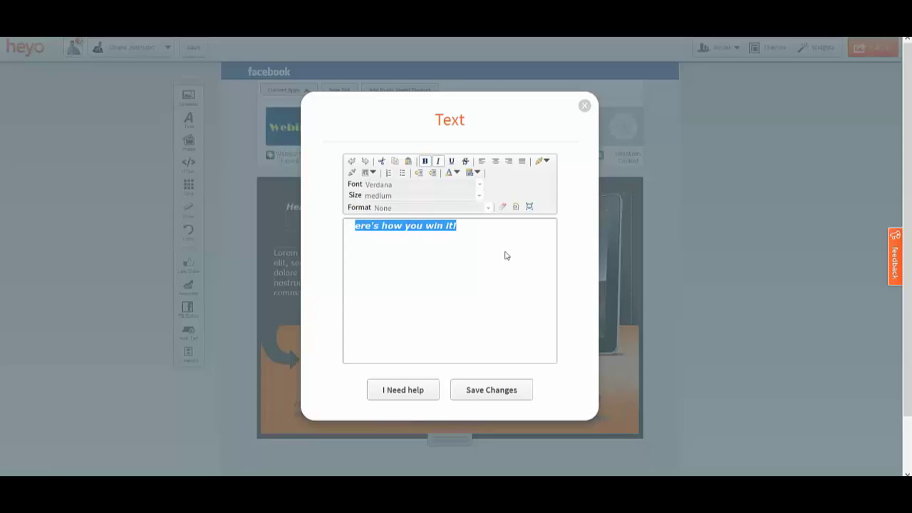
key(Delete)
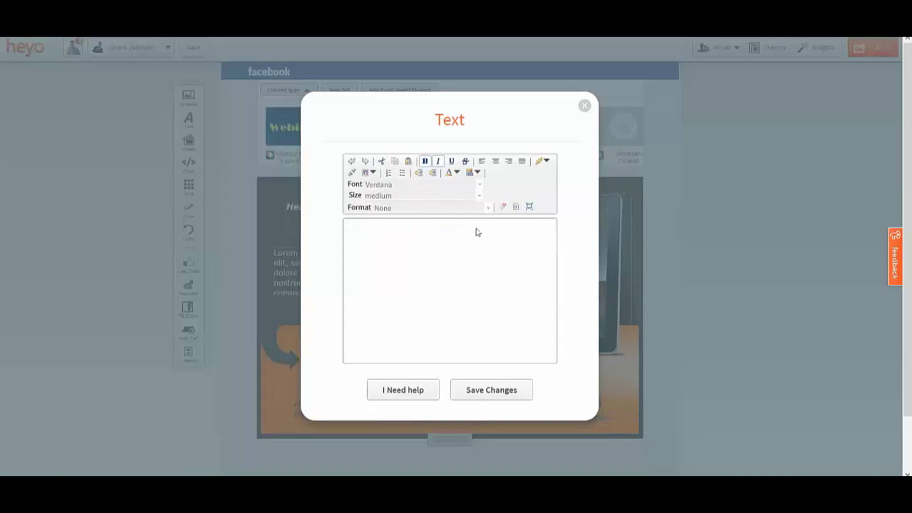
key(ctrl+z)
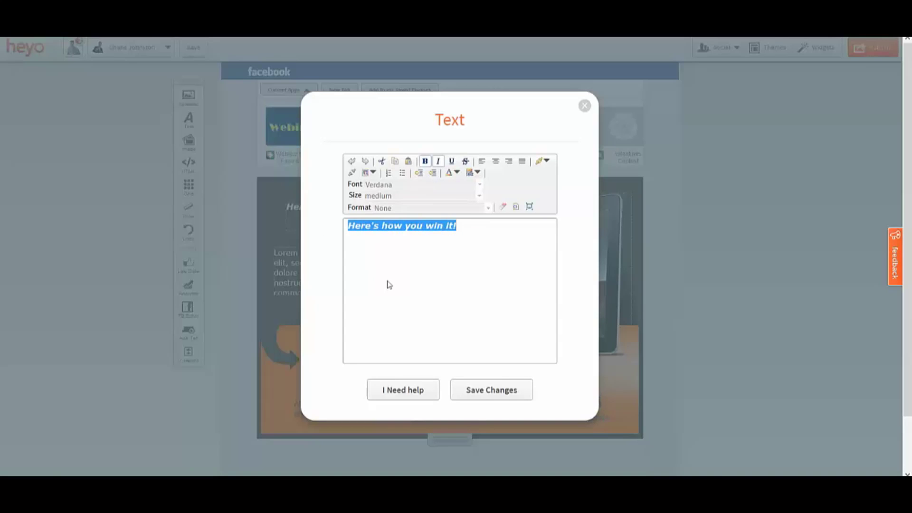
key(Delete)
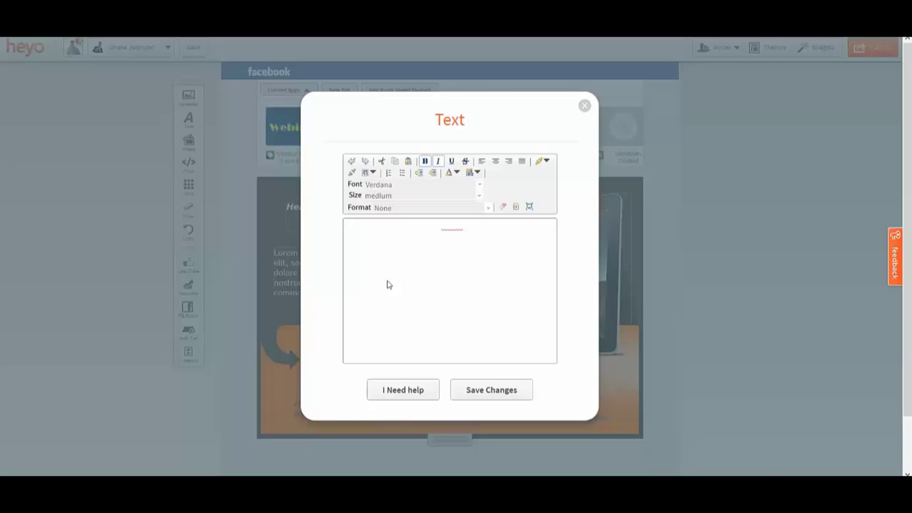
click(474, 390)
mouse_move(372, 214)
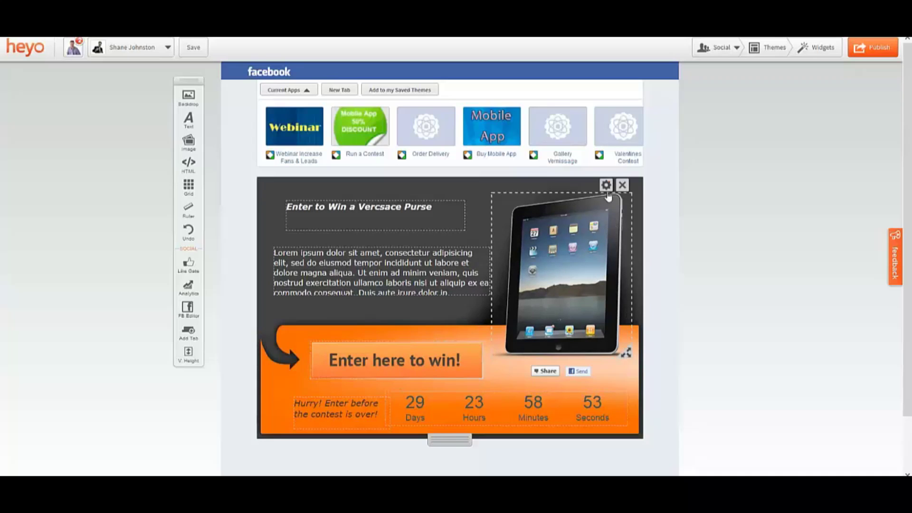
Swap the iPad image for the 'versace purse' picture from the Facebook marketing & launch stuff folder
click(606, 184)
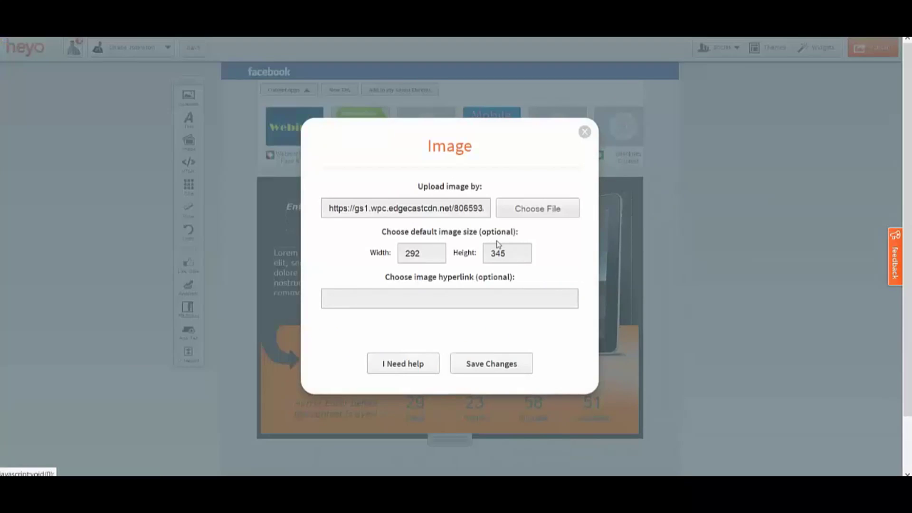
click(525, 213)
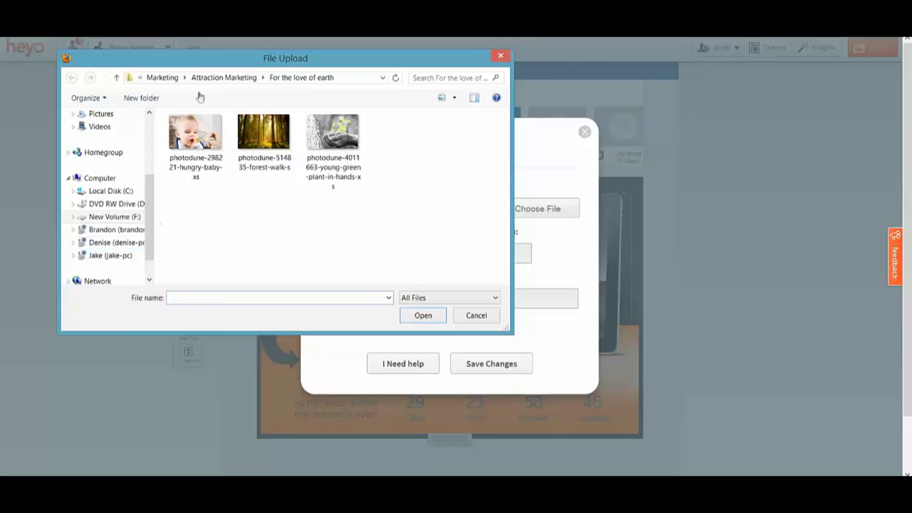
click(212, 79)
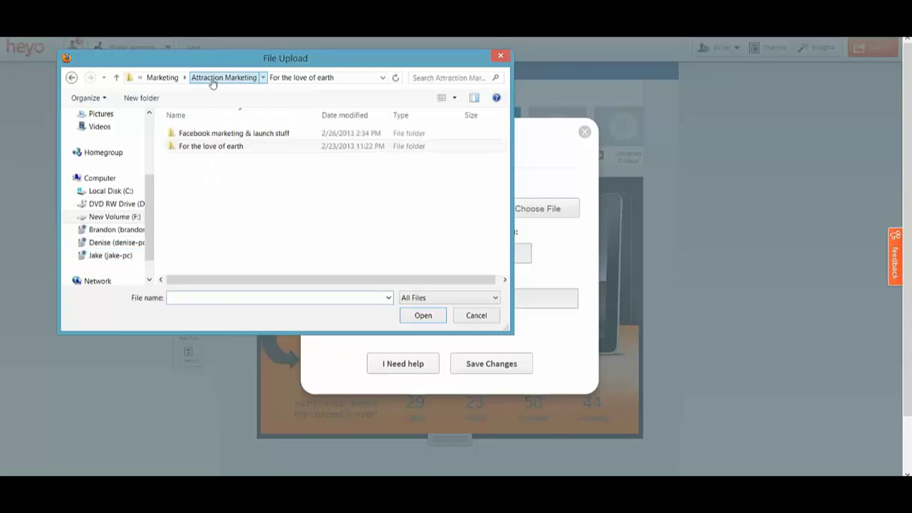
double_click(233, 134)
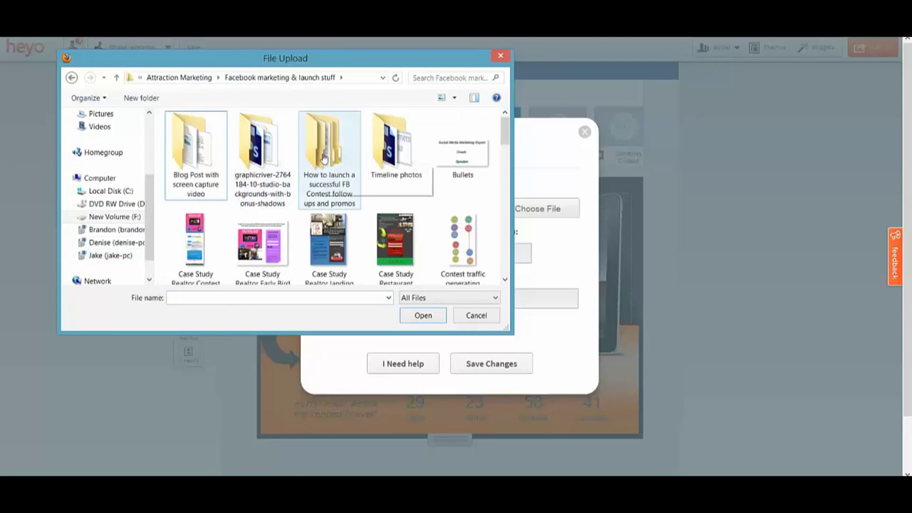
scroll(328, 162, down, 5)
scroll(342, 182, down, 5)
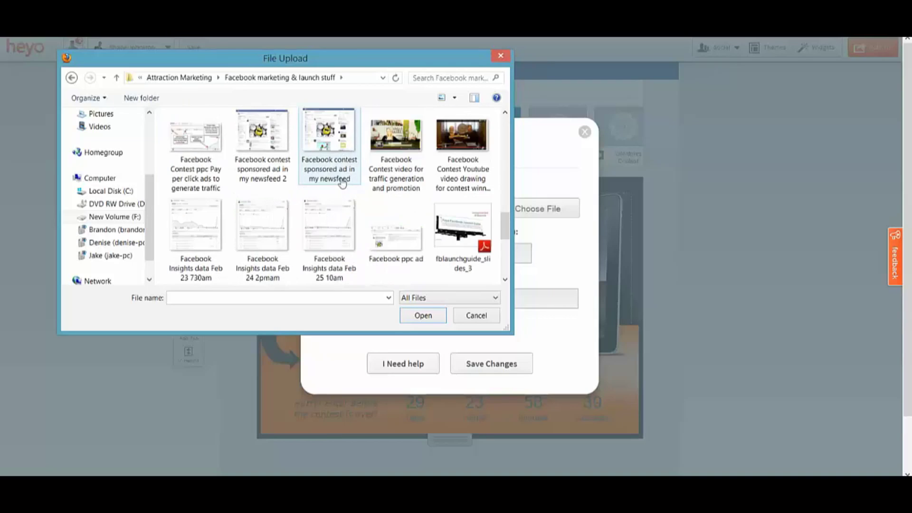
double_click(342, 254)
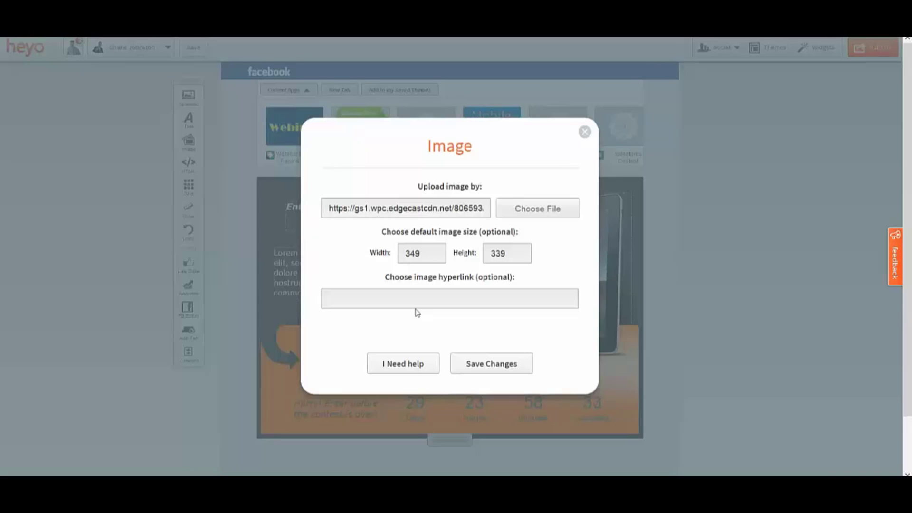
click(481, 364)
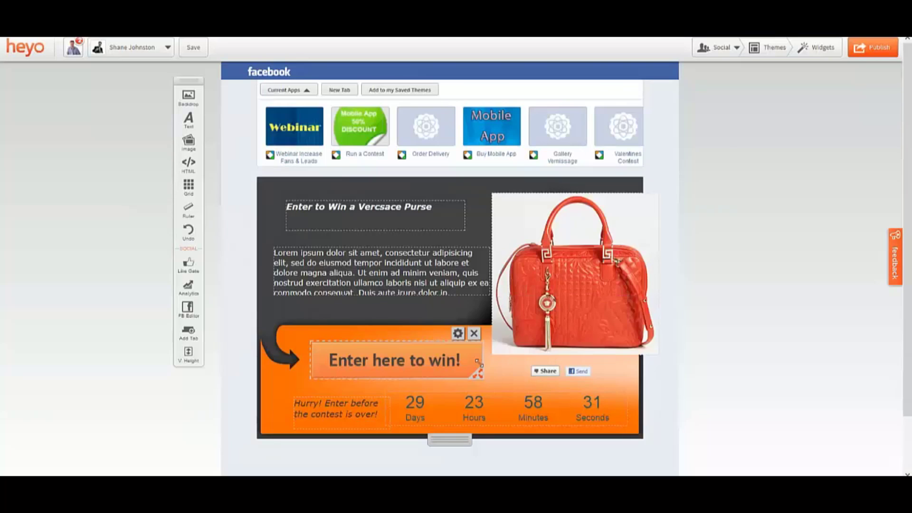
Shrink the purse image and nudge it slightly right and up within the dark panel
drag(654, 352, 622, 323)
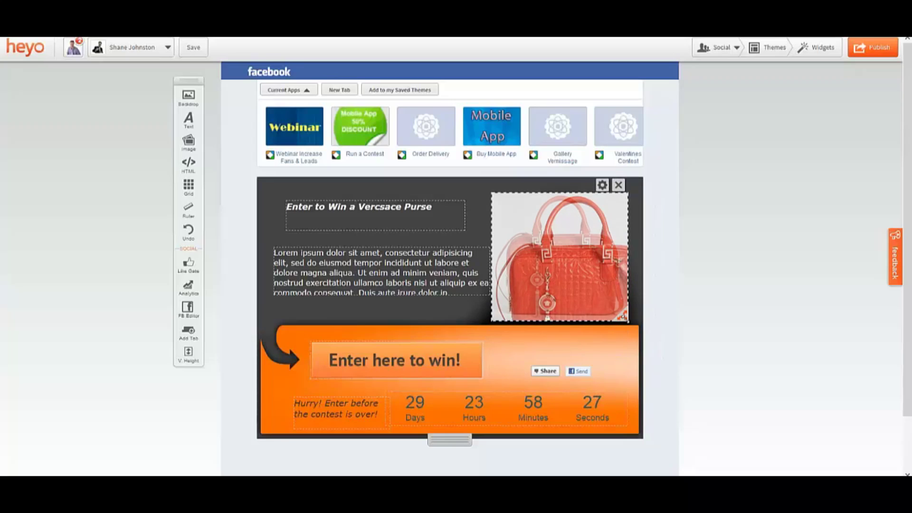
drag(568, 284, 572, 281)
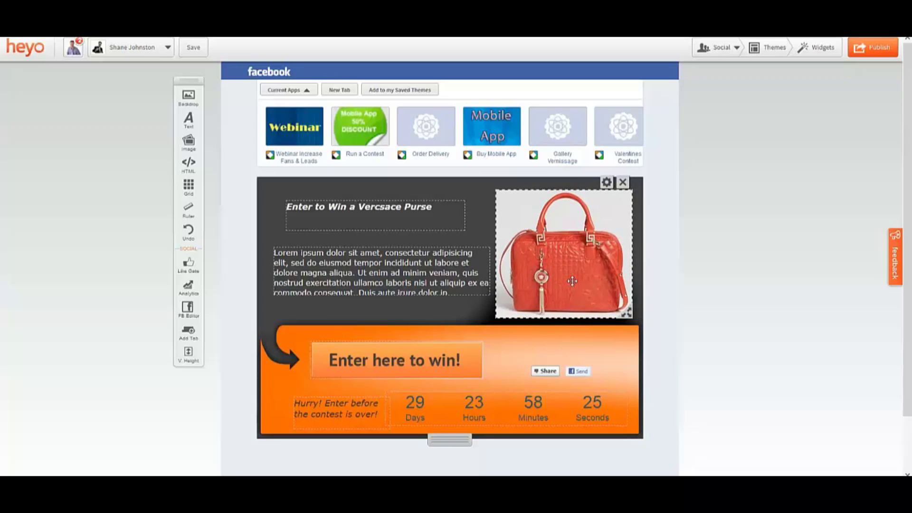
click(439, 363)
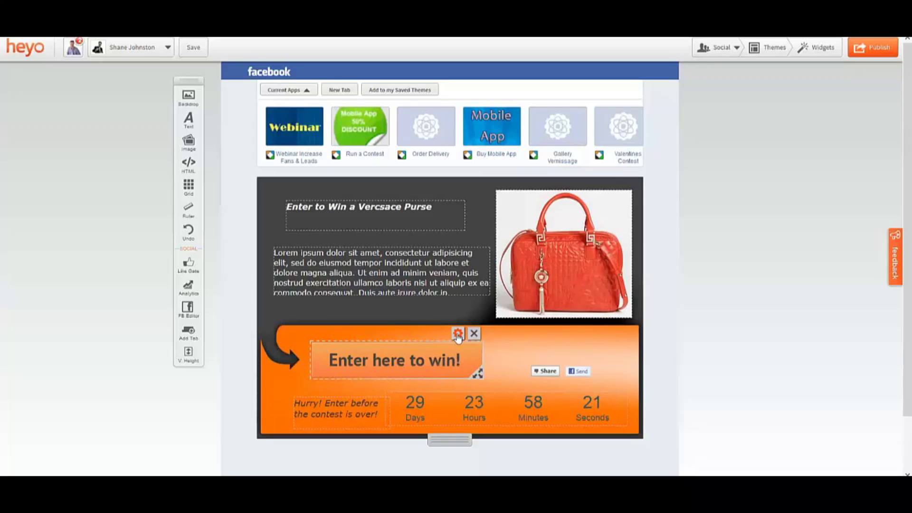
Replace the entry button's contact widget recipient with the new e-mail address and save
click(458, 336)
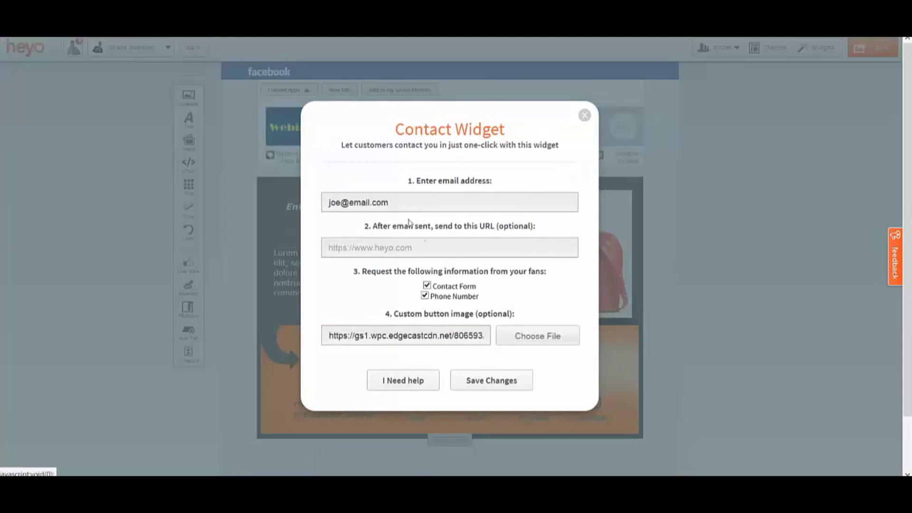
triple_click(401, 202)
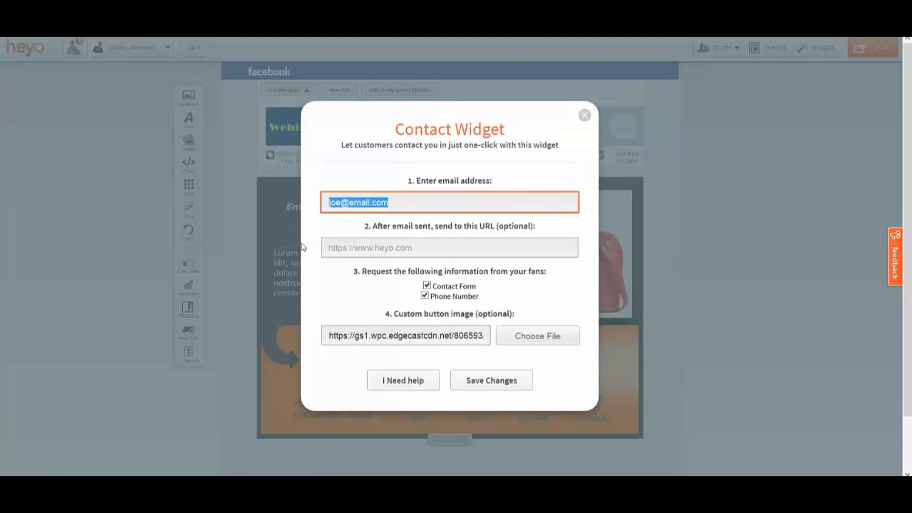
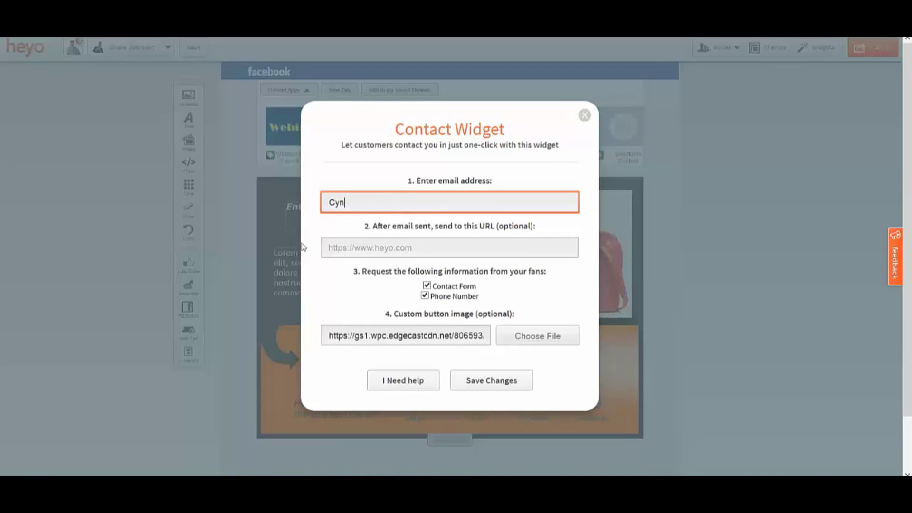
click(482, 381)
mouse_move(443, 356)
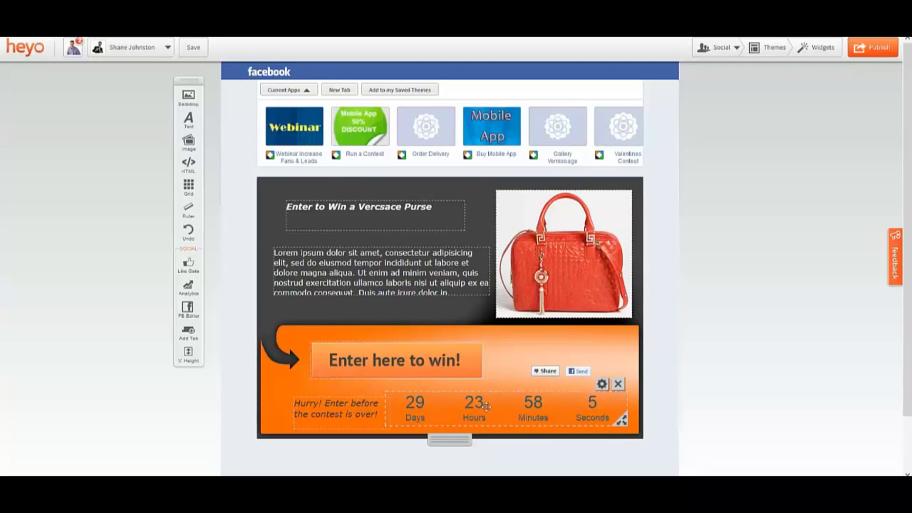
mouse_move(548, 372)
mouse_move(586, 375)
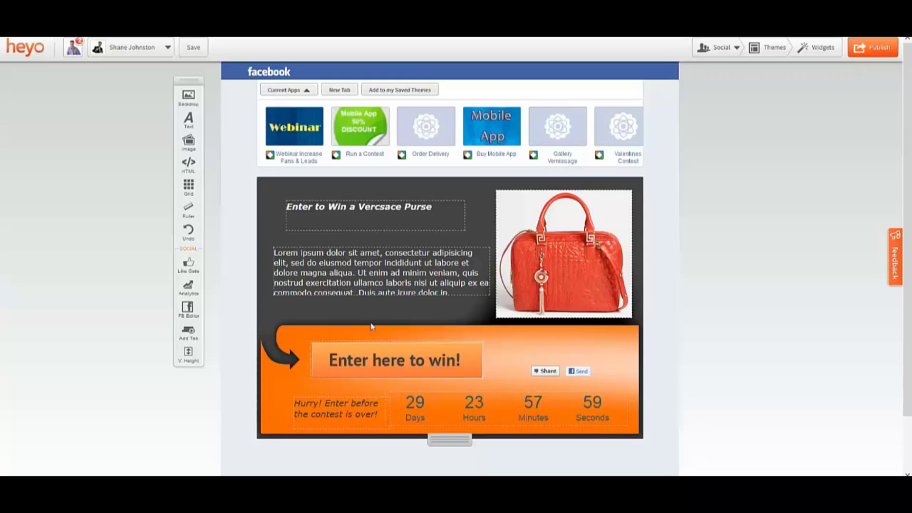
Quick Publish the tab to Facebook with the title 'test contest landing page'
click(867, 47)
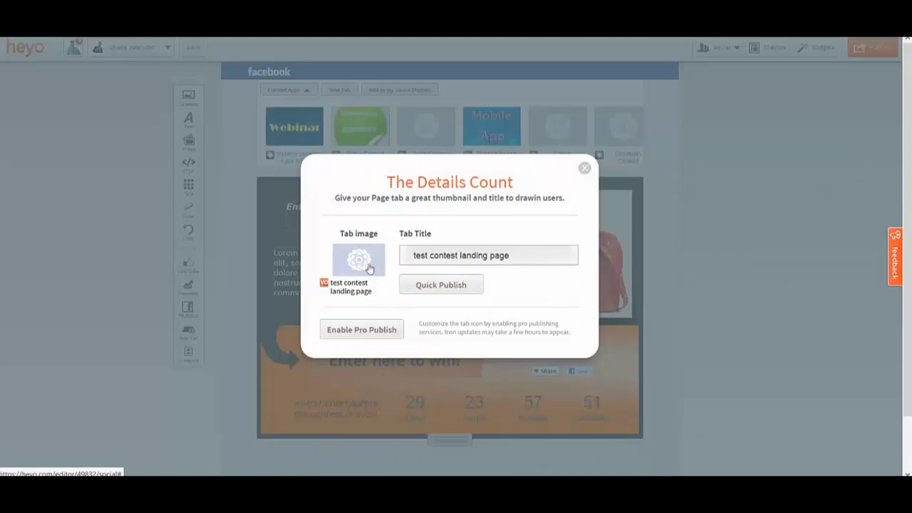
click(423, 285)
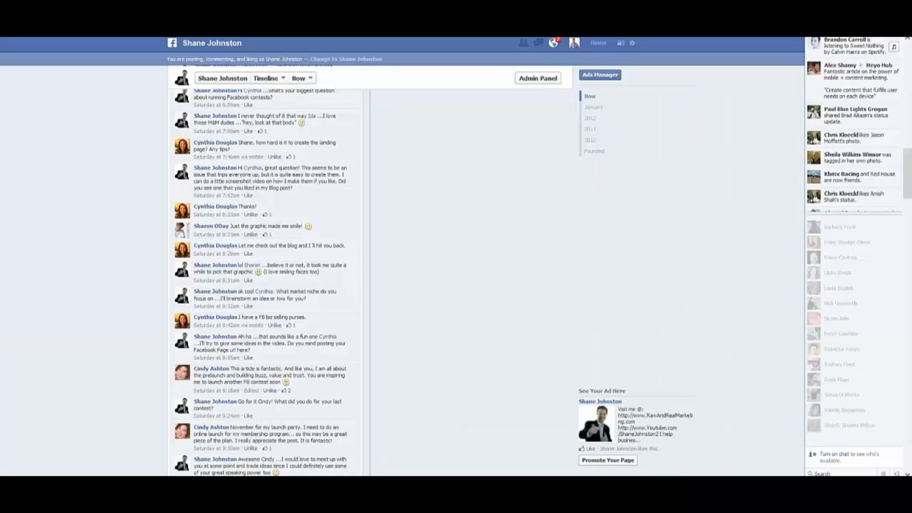
Expand the Facebook Page's app list to reveal the new 'test contest landing page' tab
scroll(147, 206, up, 6)
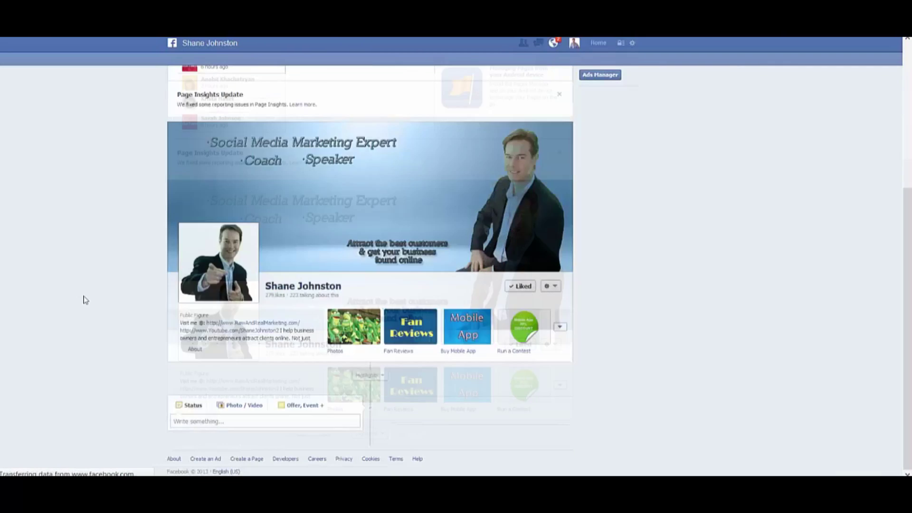
scroll(122, 309, down, 12)
scroll(146, 302, up, 12)
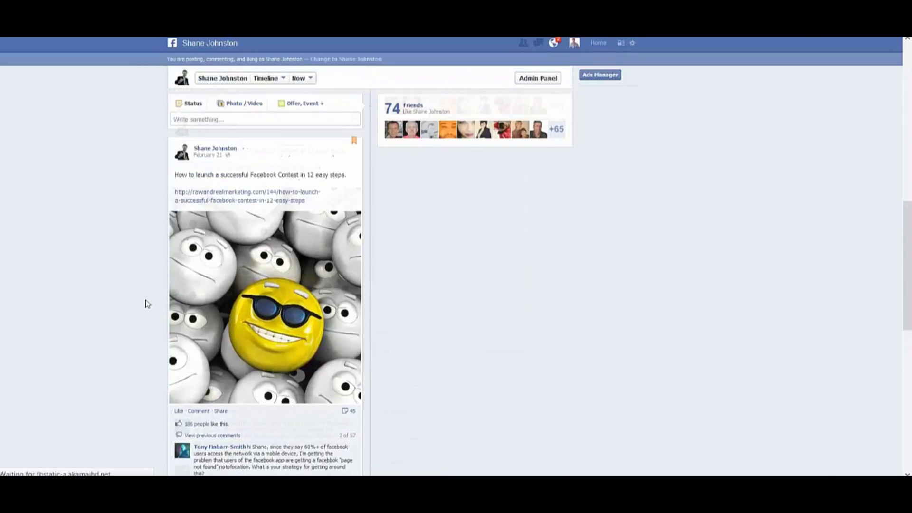
scroll(131, 300, down, 1)
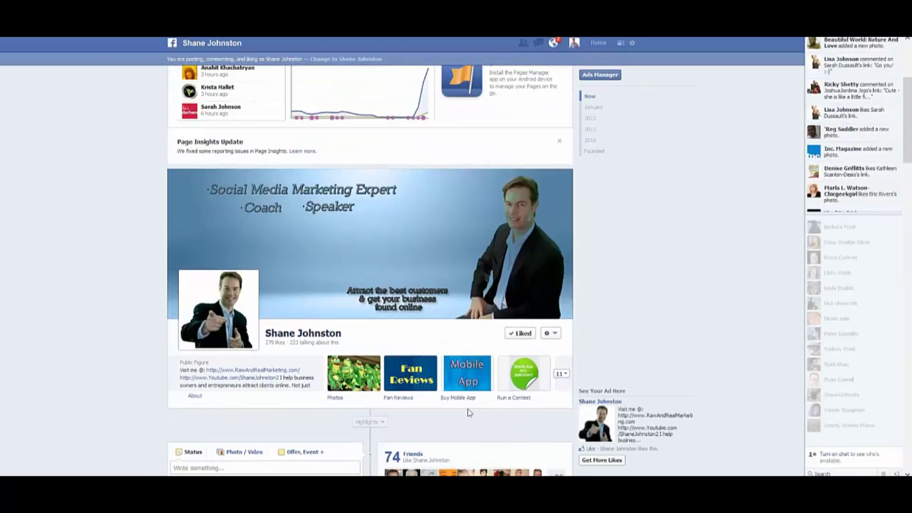
click(562, 375)
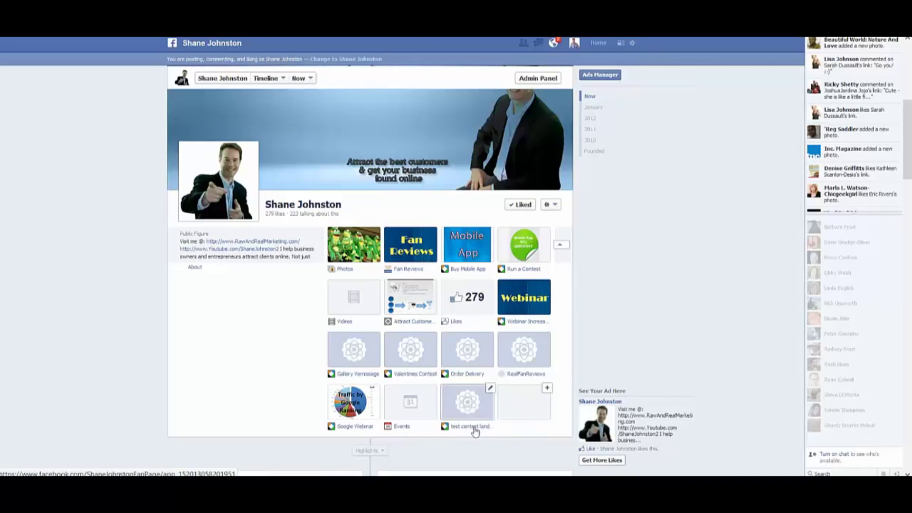
Open the live 'test contest landing page' tab and check 'Enter here to win!' shows the contact form, then close it
click(473, 413)
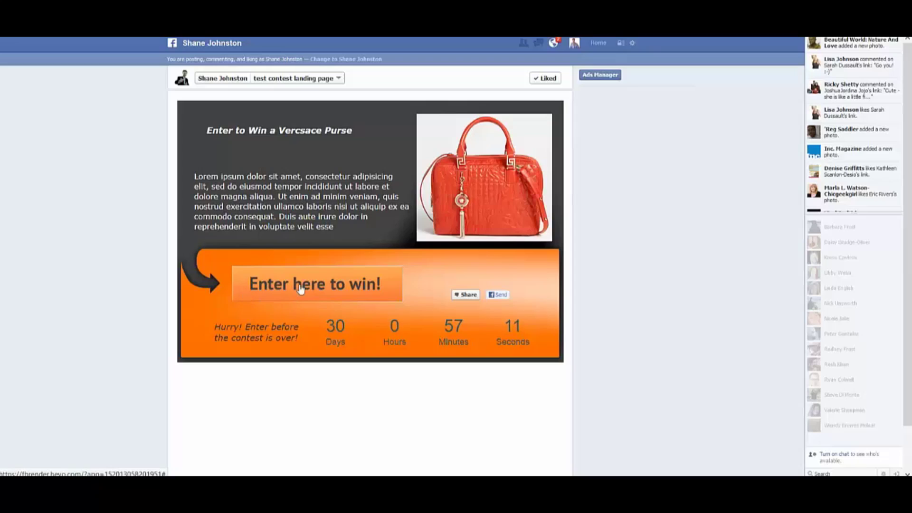
click(301, 285)
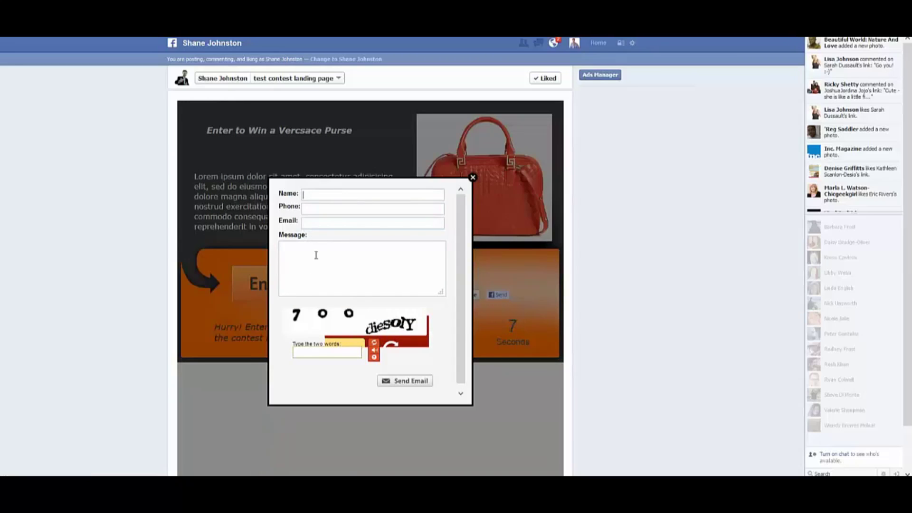
click(472, 177)
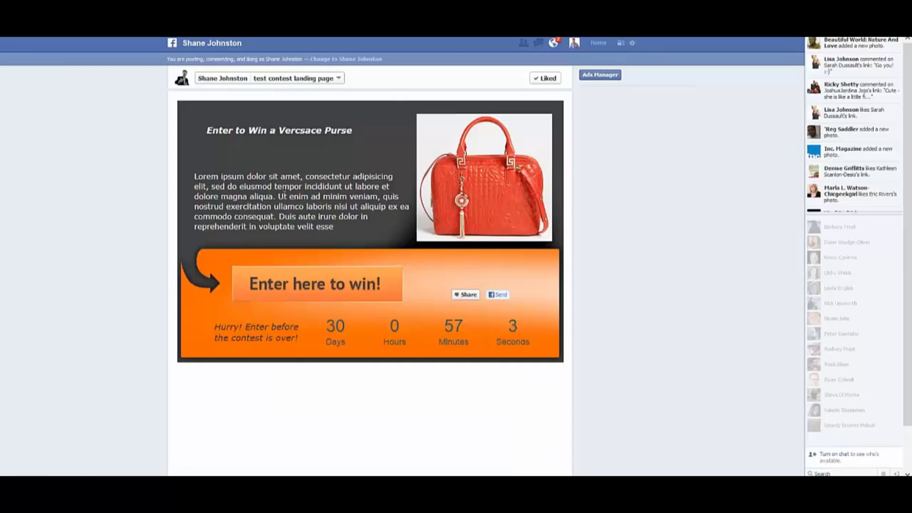